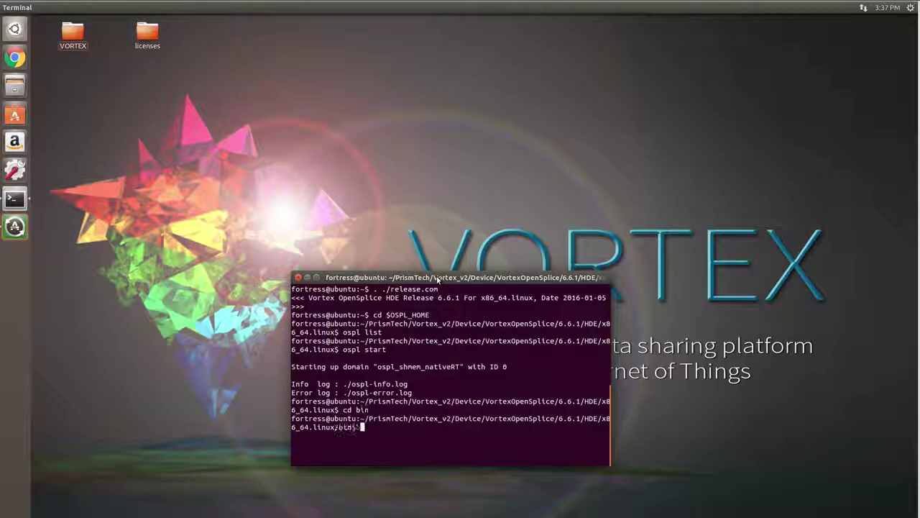
# - List the bin folder's contents, check for files matching ospltun*, and query the domain status with ospl list
pyautogui.press('Return')
pyautogui.write('ls ospltun*')
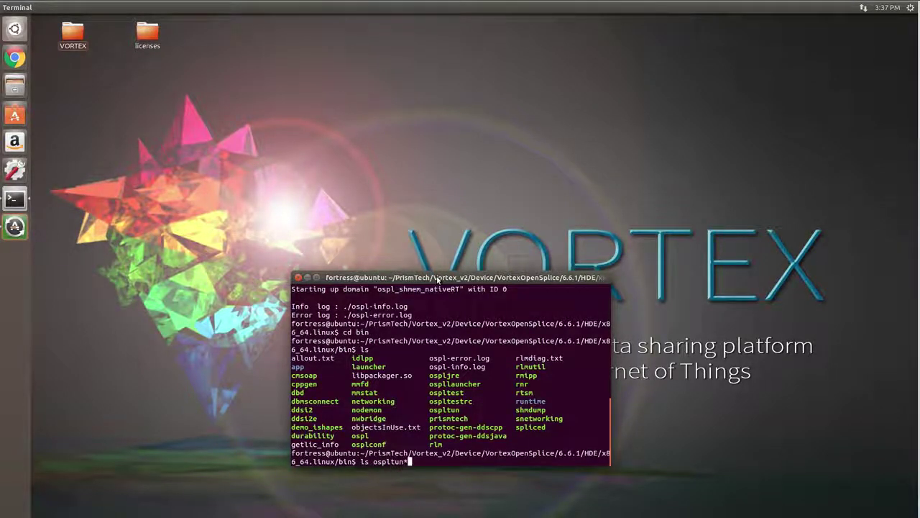
pyautogui.press('Return')
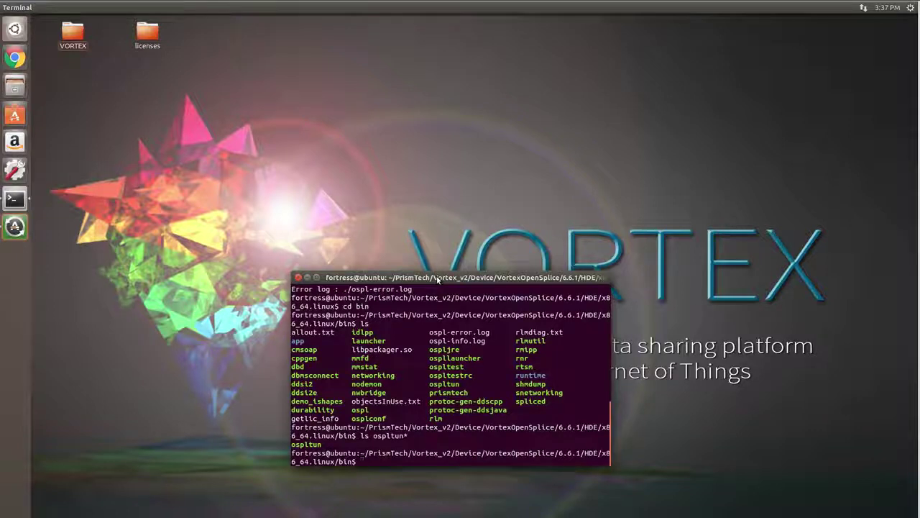
pyautogui.write('ospl list')
pyautogui.press('Return')
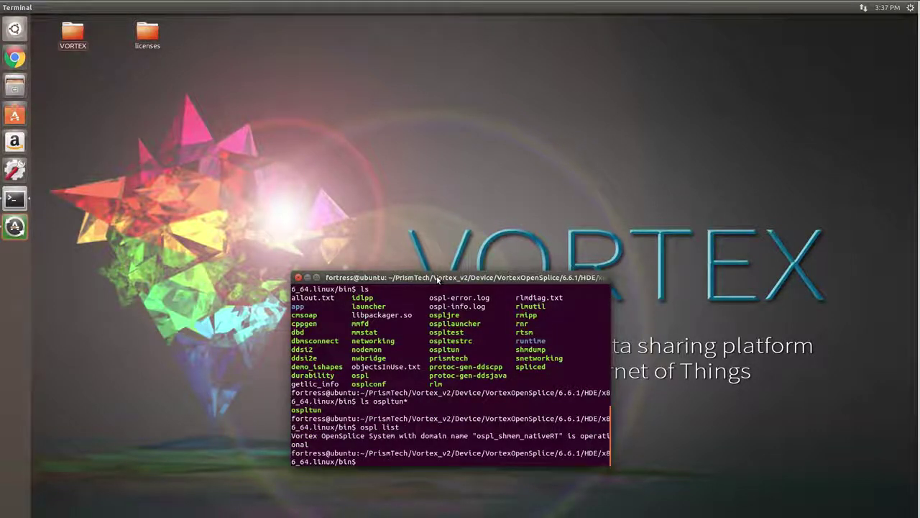
# - Launch the Tuner with ospltun and connect it to the etc/config/ospl.xml domain, moving its window beside the terminal
pyautogui.write('ospltun')
pyautogui.press('Return')
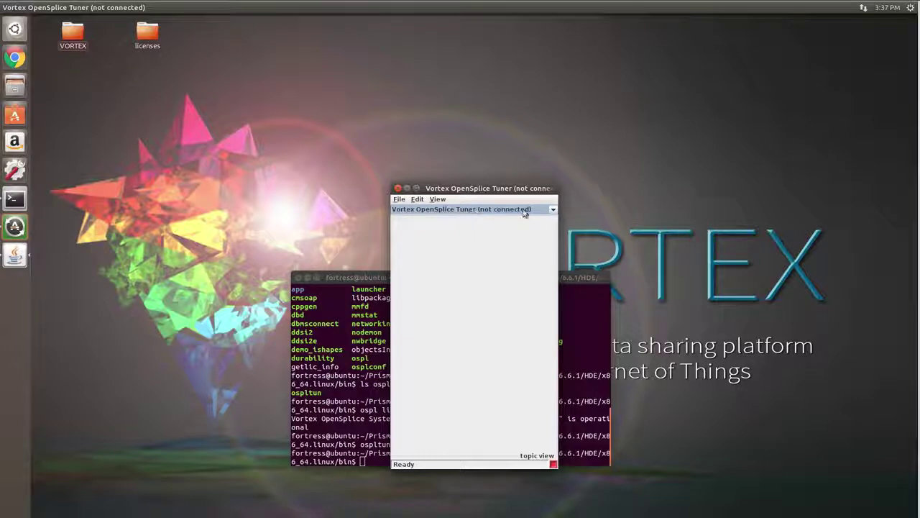
pyautogui.click(553, 209)
pyautogui.click(399, 198)
pyautogui.click(398, 198)
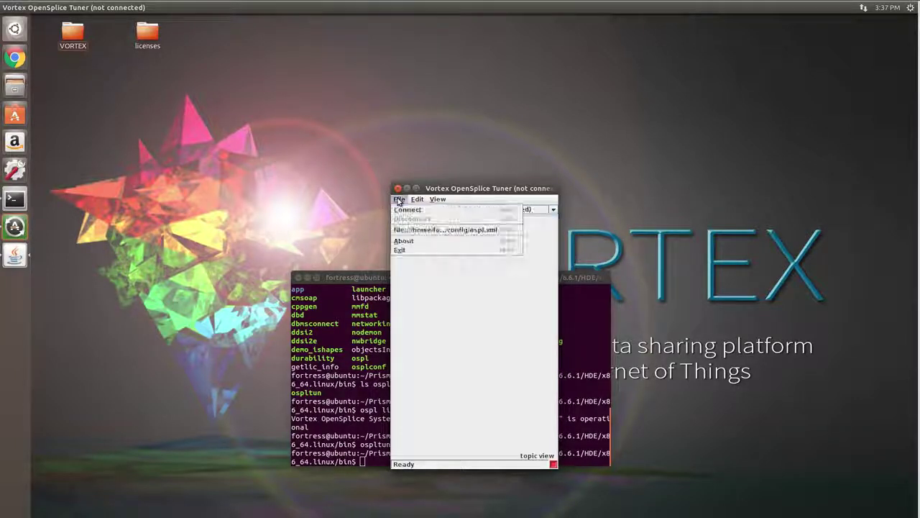
pyautogui.click(405, 213)
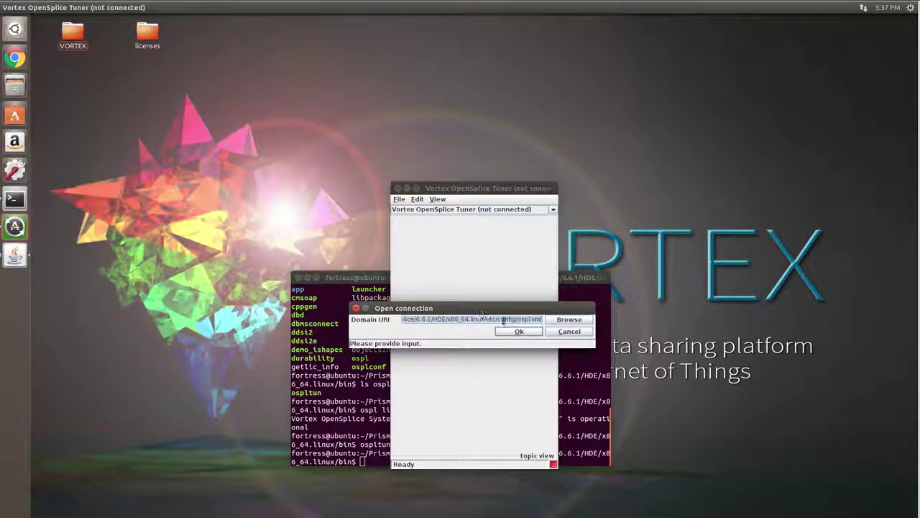
pyautogui.click(511, 332)
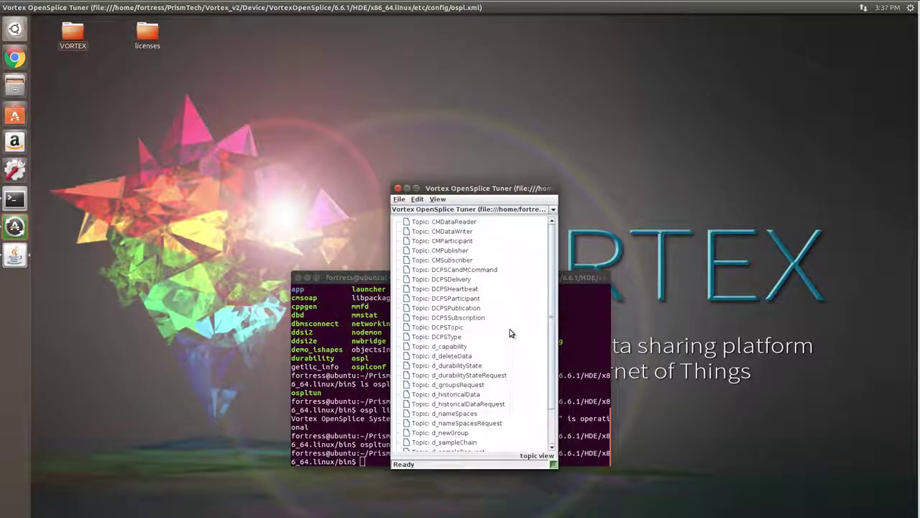
pyautogui.moveTo(485, 188); pyautogui.dragTo(196, 180)
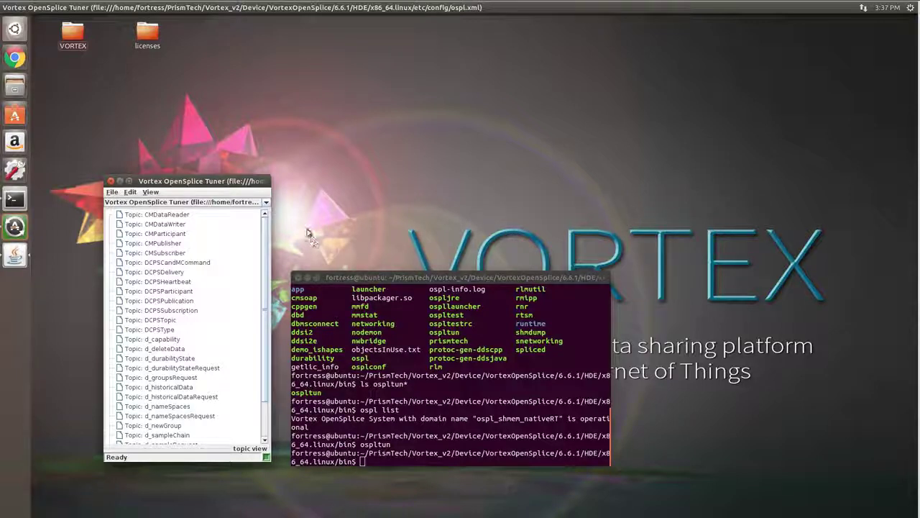
pyautogui.moveTo(264, 239)
pyautogui.mouseDown()
pyautogui.moveTo(263, 277)
pyautogui.moveTo(273, 237)
pyautogui.mouseUp()
# - Open a second terminal window above the first and source the environment with ". ./release.com"
pyautogui.click(15, 200)
pyautogui.rightClick(15, 201)
pyautogui.click(43, 200)
pyautogui.moveTo(429, 29); pyautogui.dragTo(514, 62)
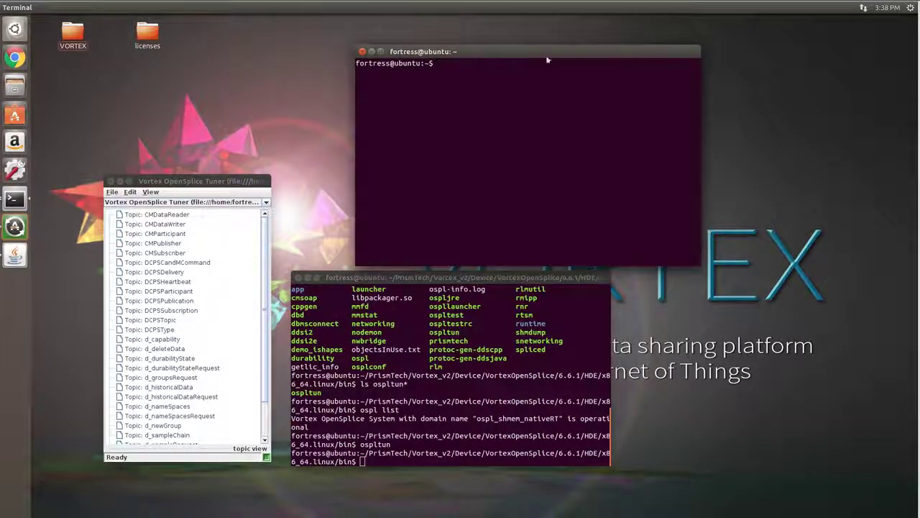
pyautogui.write('. ./release.com')
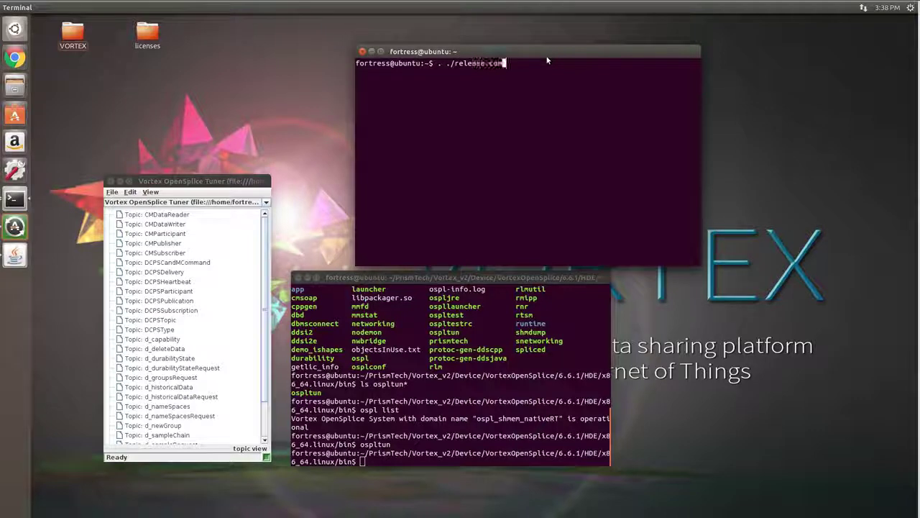
pyautogui.press('Return')
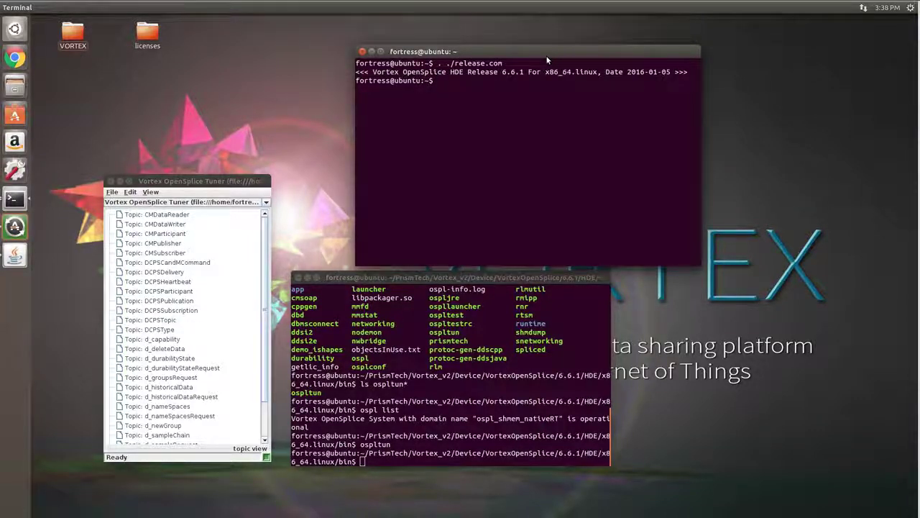
# - Display the DCPSCandMCommand topic entity and examine its attributes, status, QoS, data type and statistics, moving its window clear of the others
pyautogui.click(153, 264)
pyautogui.rightClick(154, 267)
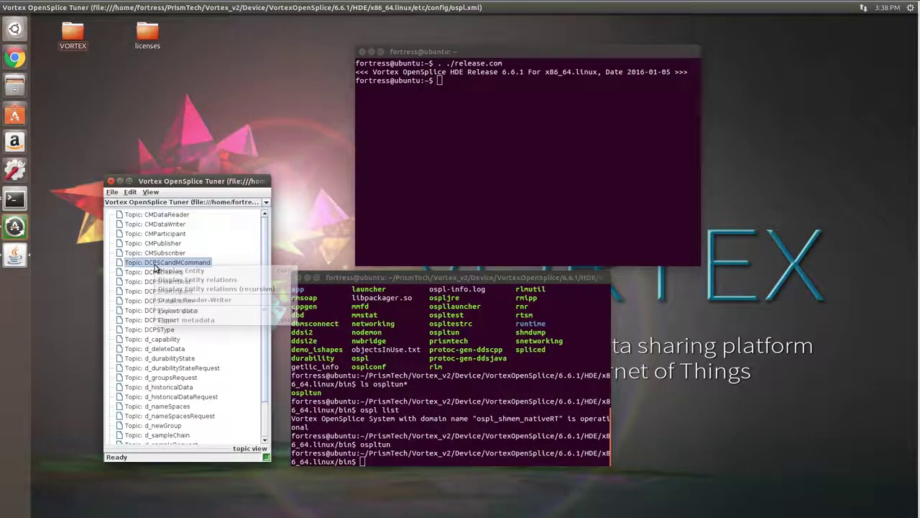
pyautogui.click(169, 272)
pyautogui.moveTo(190, 252); pyautogui.dragTo(528, 100)
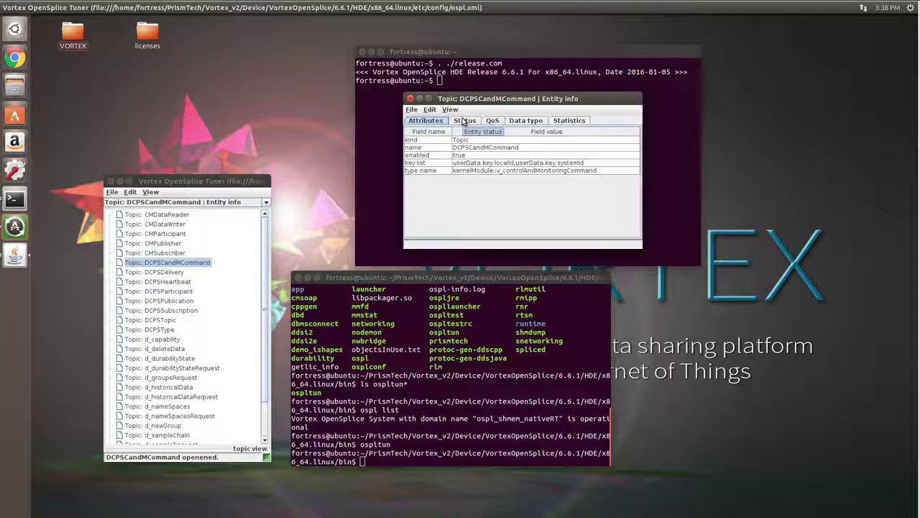
pyautogui.click(465, 121)
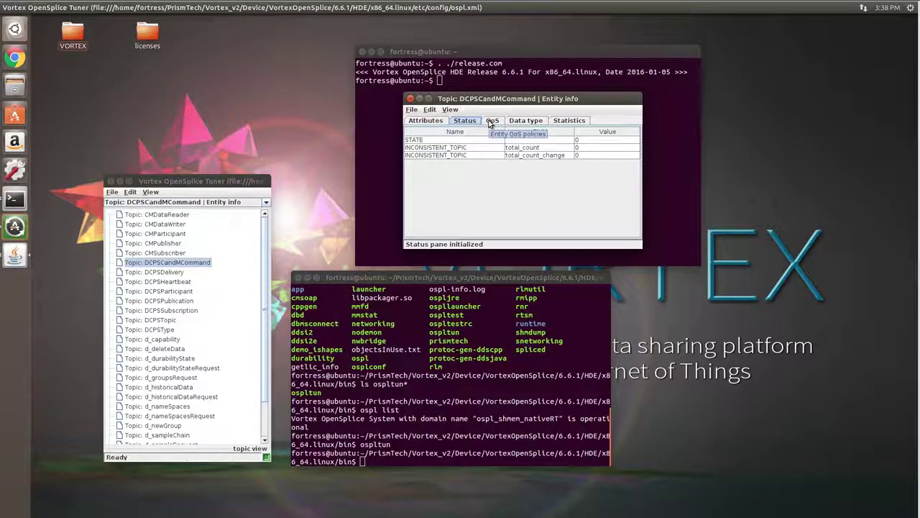
pyautogui.click(492, 121)
pyautogui.click(523, 120)
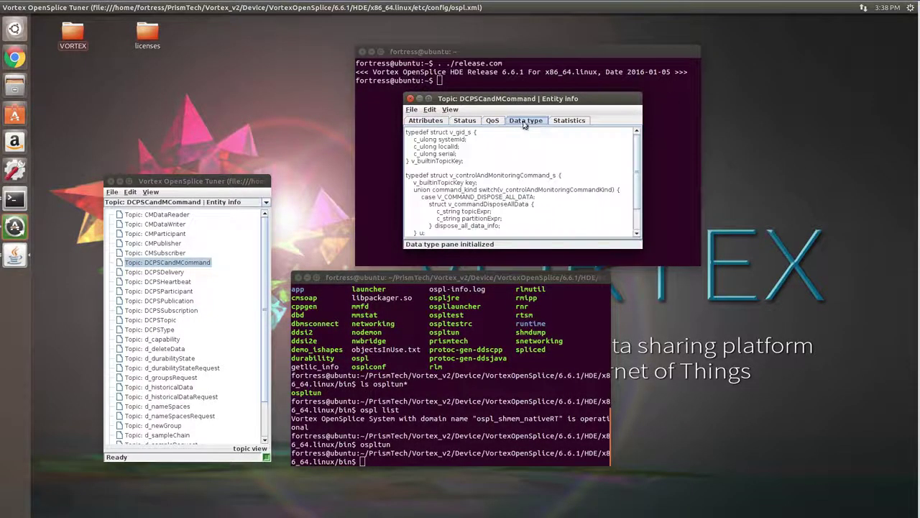
pyautogui.click(568, 120)
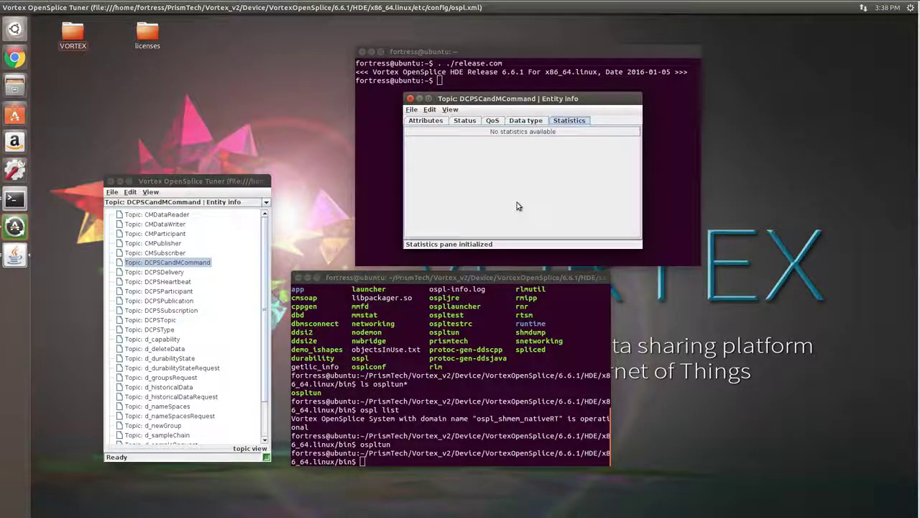
pyautogui.click(427, 121)
pyautogui.moveTo(491, 100); pyautogui.dragTo(690, 322)
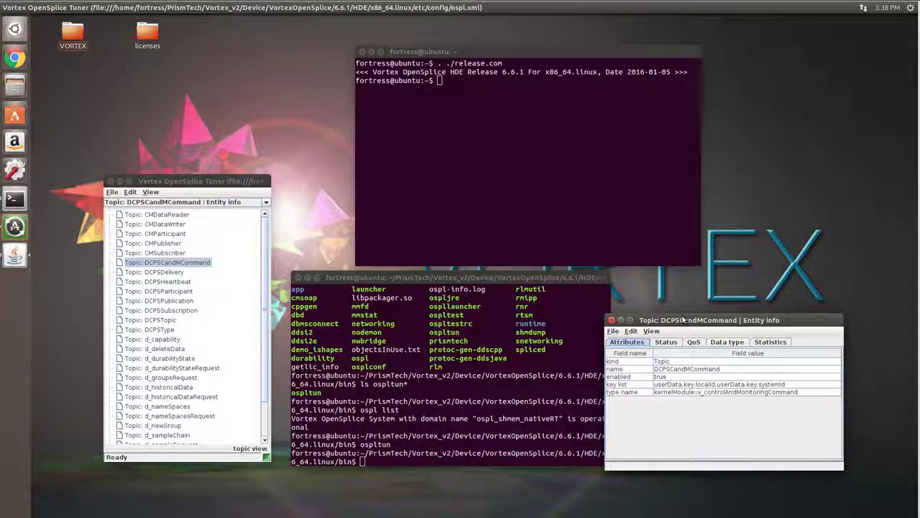
# - Switch the Tuner's entity tree to the Participant view and look at the cmsoap and durability services
pyautogui.click(151, 192)
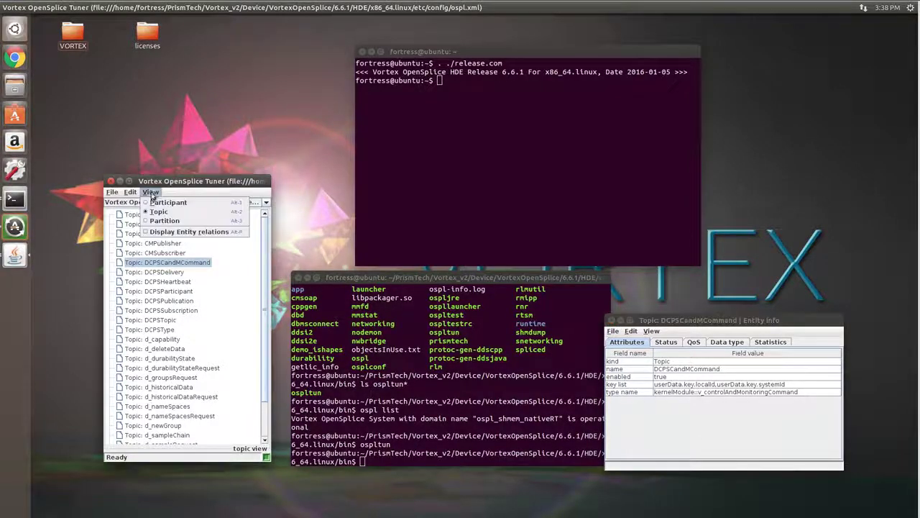
pyautogui.click(155, 203)
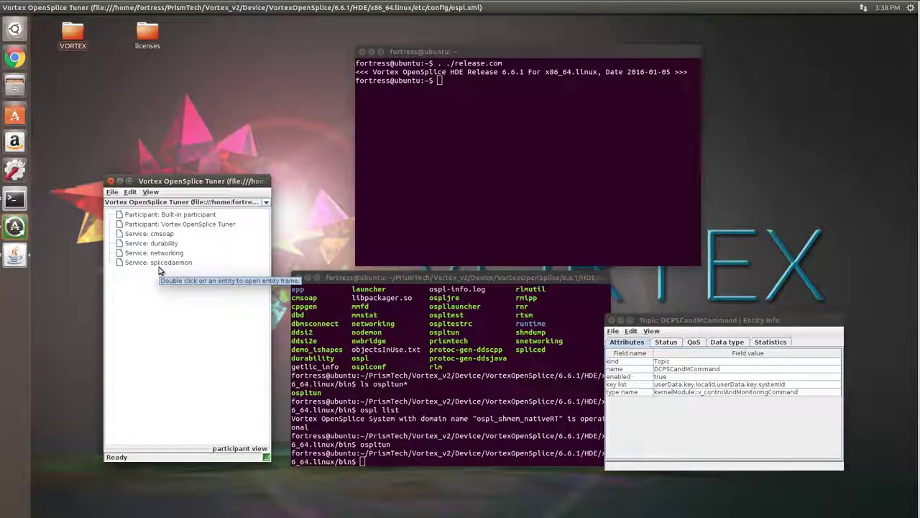
pyautogui.click(154, 235)
pyautogui.click(154, 245)
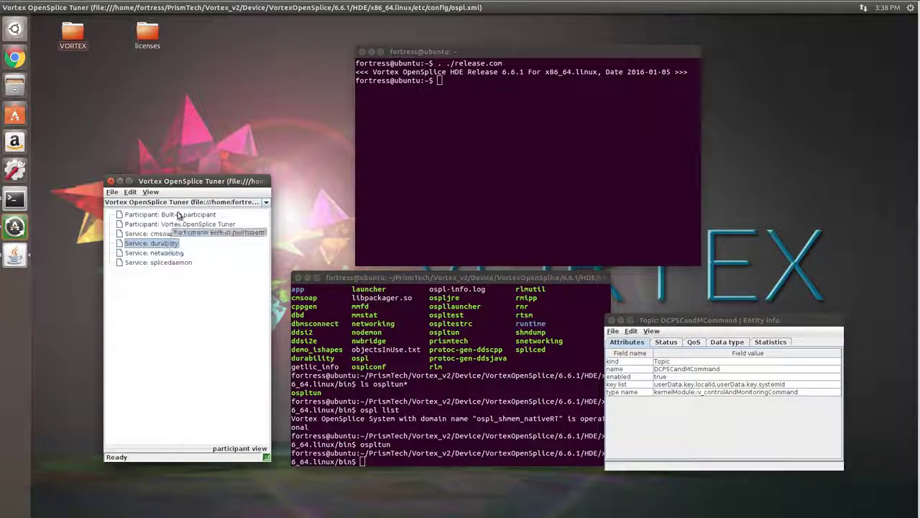
# - Switch the entity tree to the Partition view and enable Display Entity relations
pyautogui.click(151, 192)
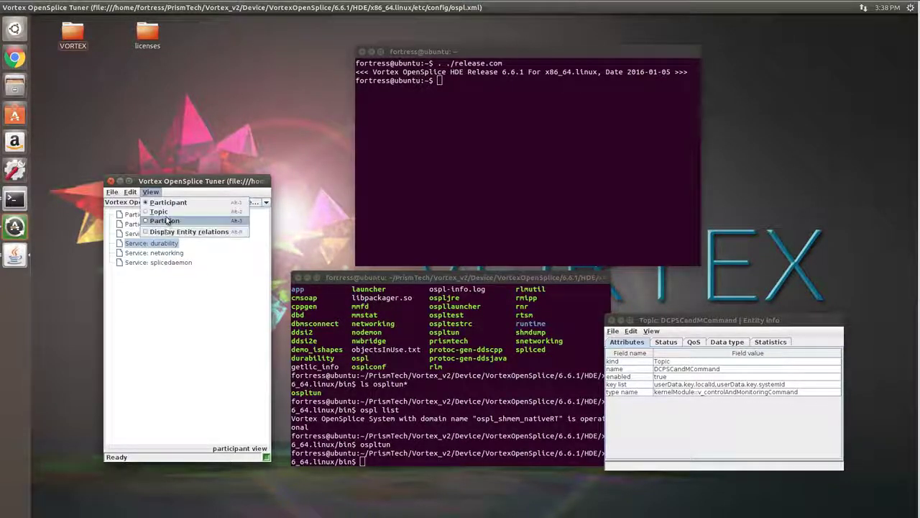
pyautogui.click(166, 220)
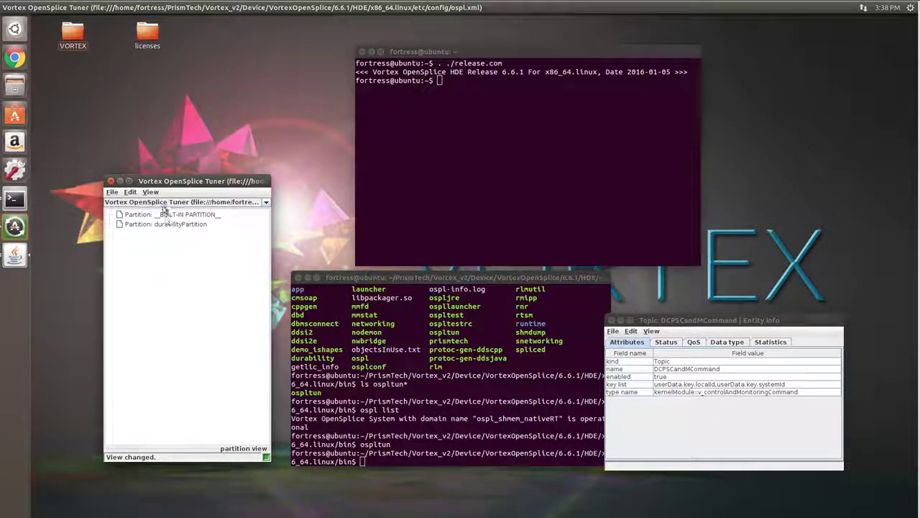
pyautogui.click(151, 192)
pyautogui.click(163, 232)
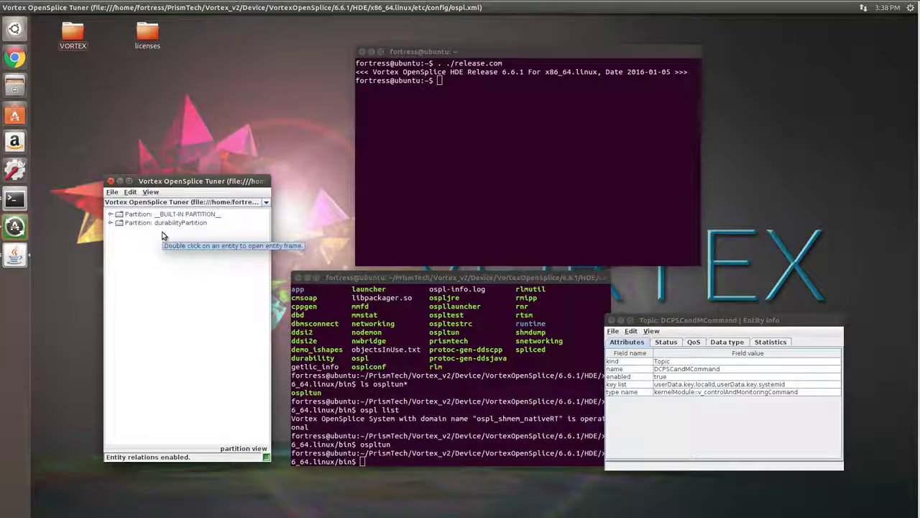
# - Expand durabilityPartition and the built-in partition to examine their publishers, subscribers and topics, and collapse both again
pyautogui.click(111, 223)
pyautogui.click(110, 214)
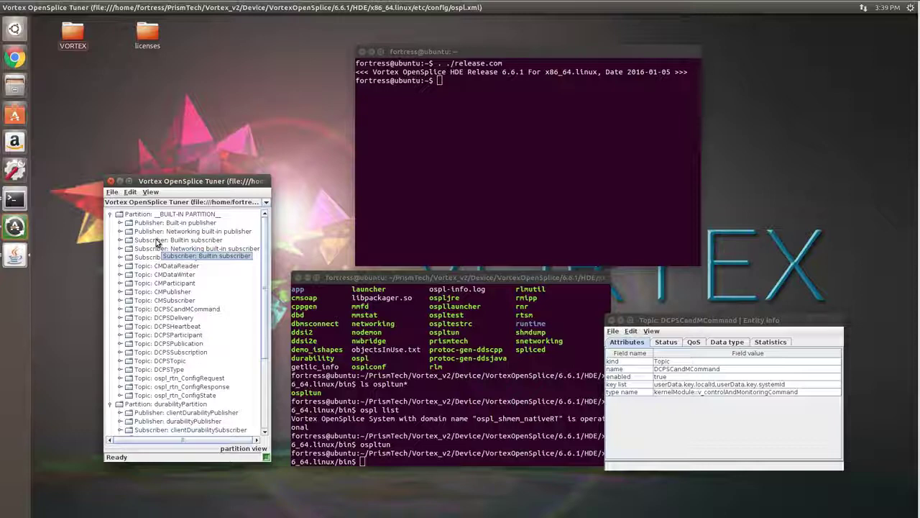
pyautogui.click(162, 216)
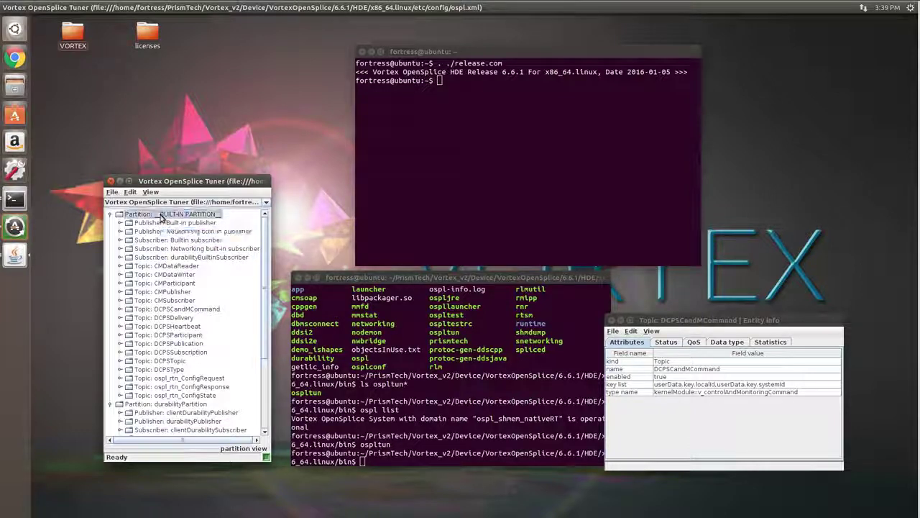
pyautogui.click(110, 214)
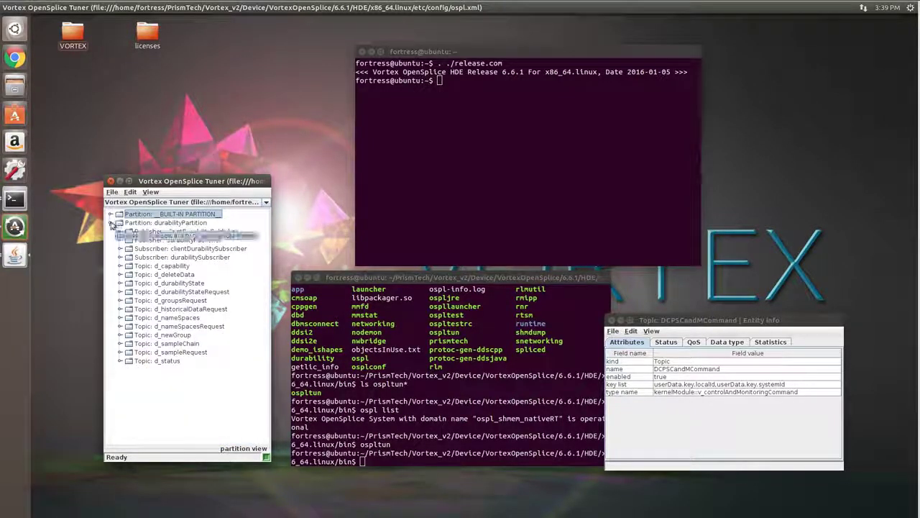
pyautogui.click(112, 223)
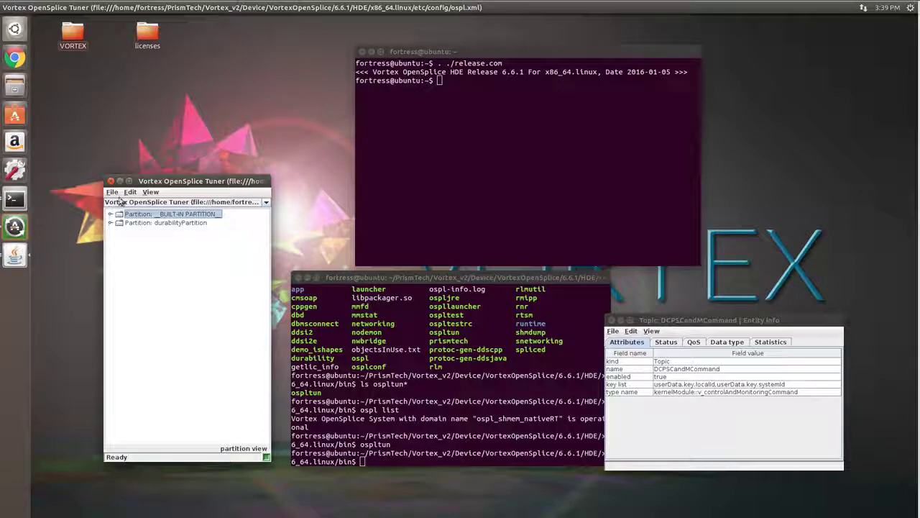
# - Return the entity tree to the Topic view and refresh it
pyautogui.click(151, 192)
pyautogui.click(157, 211)
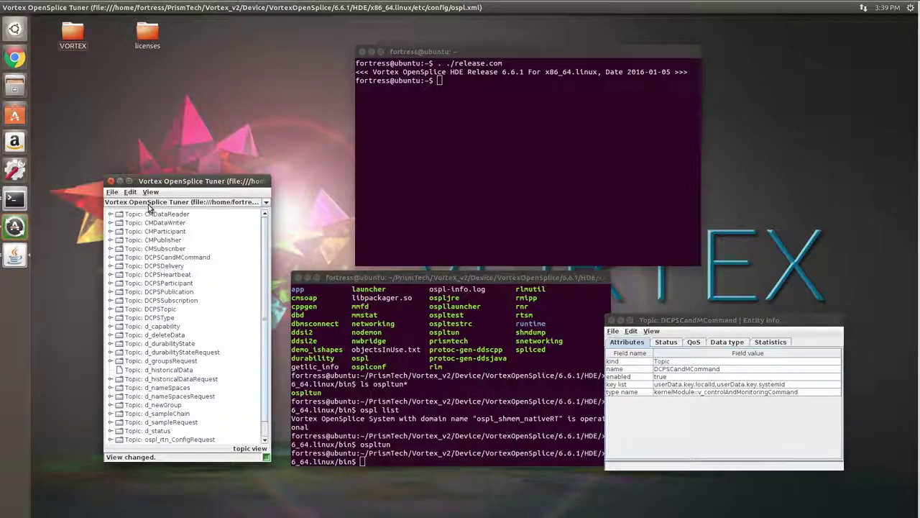
pyautogui.click(134, 192)
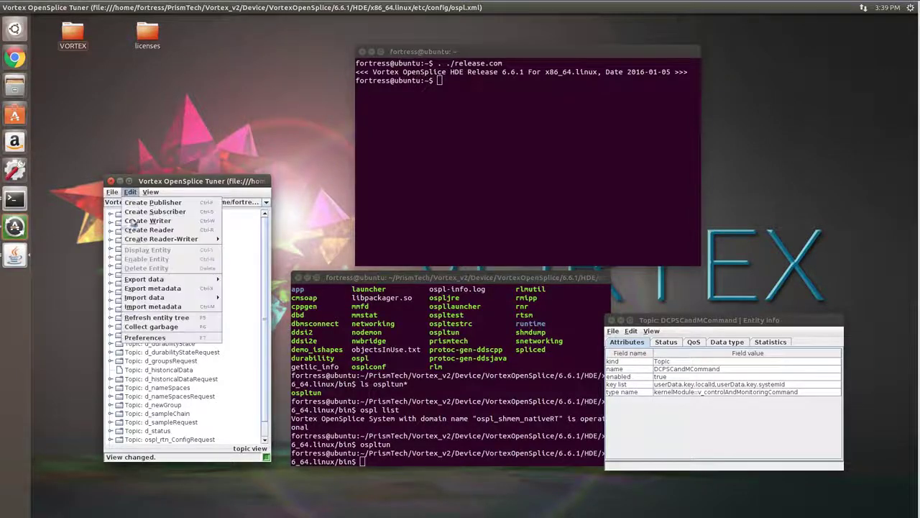
pyautogui.click(154, 317)
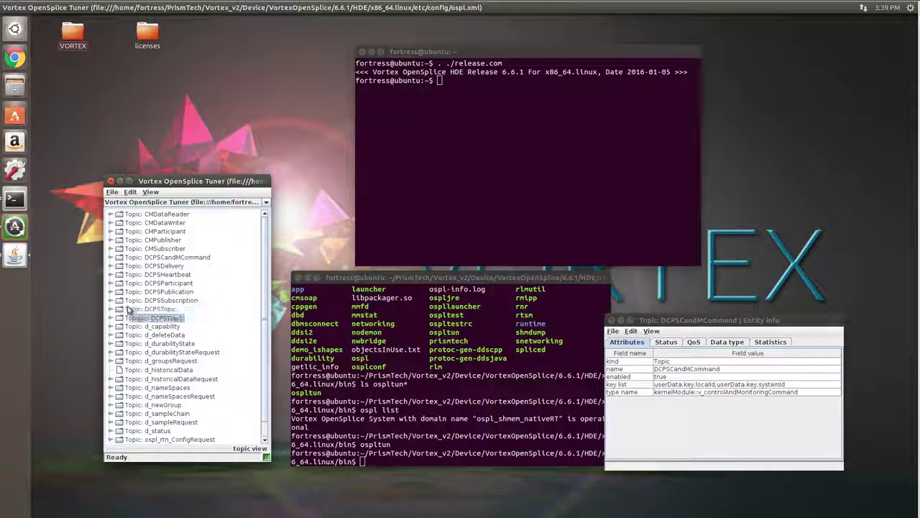
# - Create a publisher named publisherNEW in the Tuner
pyautogui.click(130, 192)
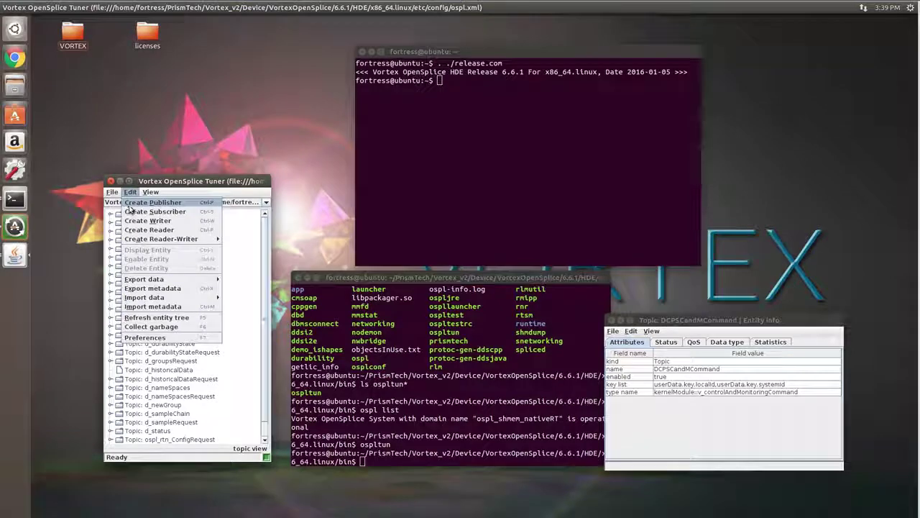
pyautogui.click(131, 204)
pyautogui.moveTo(201, 263); pyautogui.dragTo(492, 180)
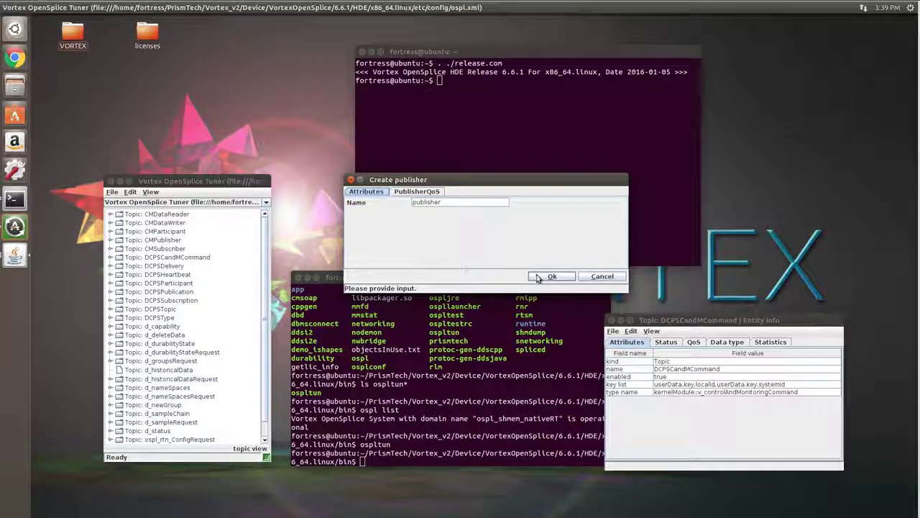
pyautogui.doubleClick(464, 202)
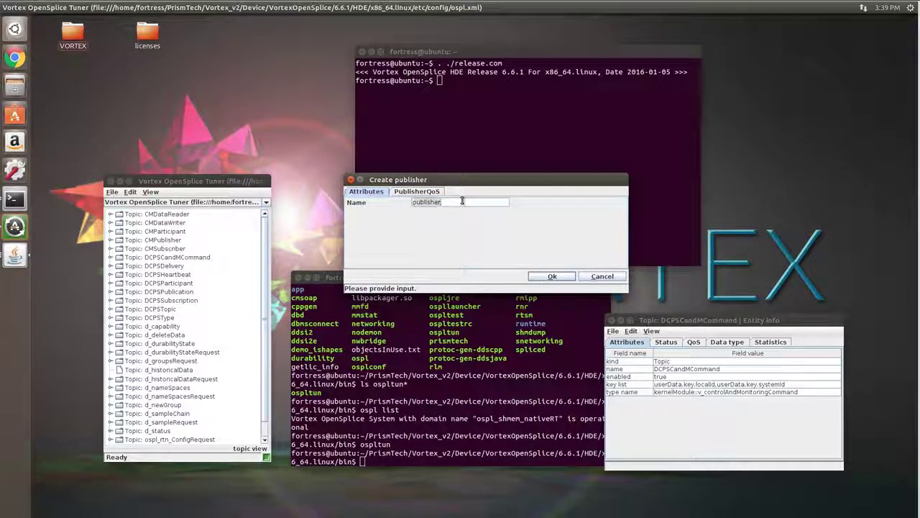
pyautogui.click(462, 202)
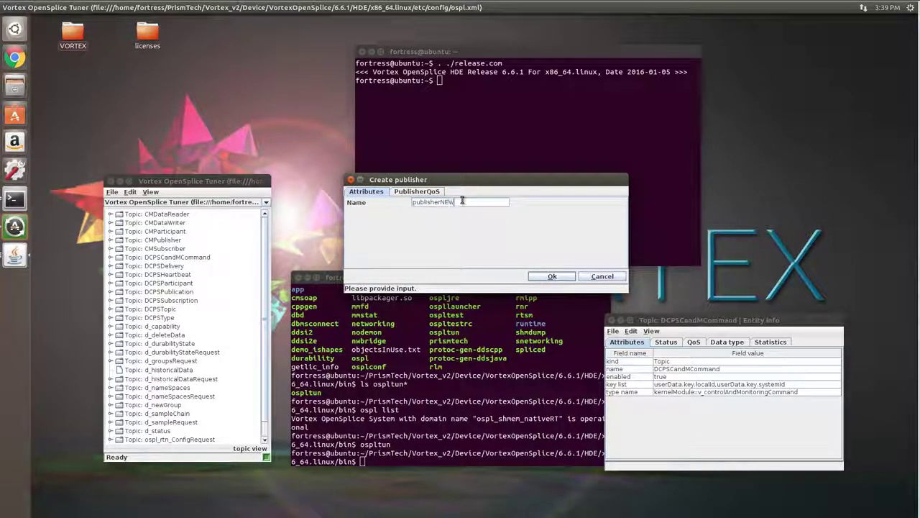
pyautogui.click(550, 276)
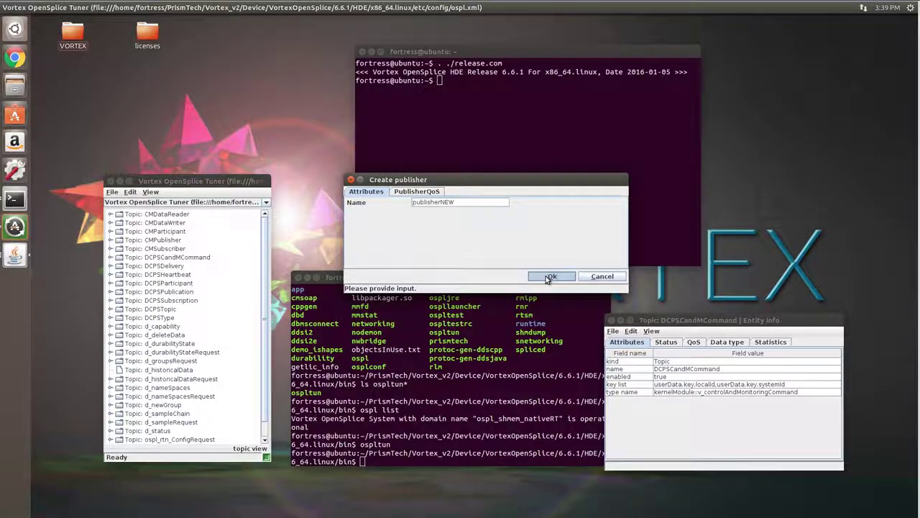
# - Switch the entity tree to the Participant view and create a subscriber named subscriberNEW
pyautogui.click(150, 192)
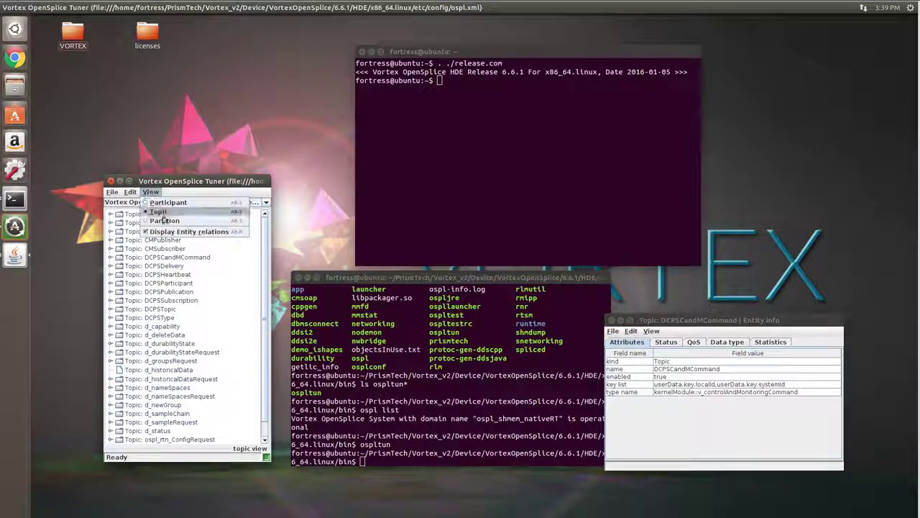
pyautogui.click(165, 203)
pyautogui.click(130, 192)
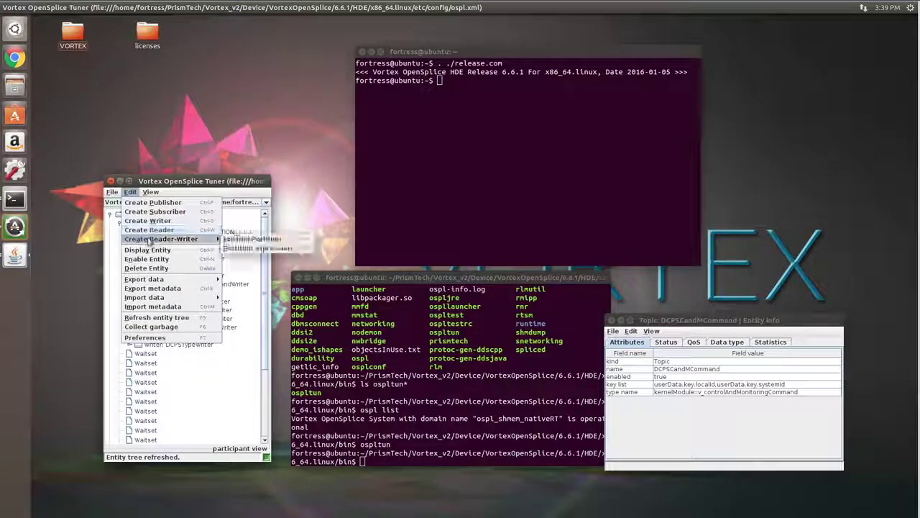
pyautogui.click(161, 214)
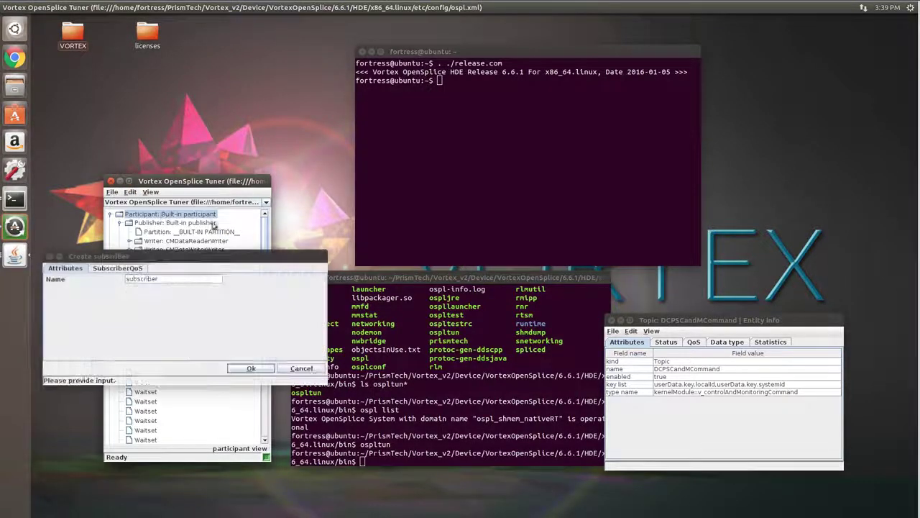
pyautogui.click(193, 277)
pyautogui.doubleClick(193, 278)
pyautogui.click(193, 277)
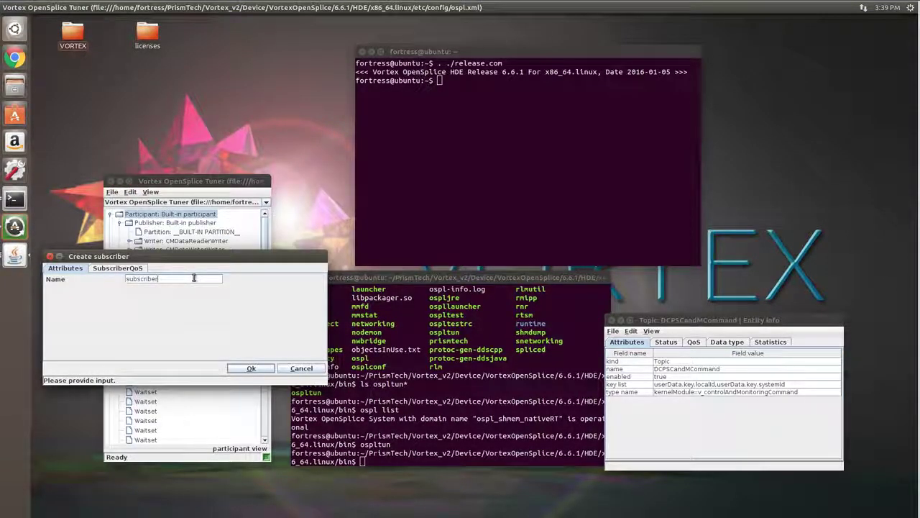
pyautogui.press('Return')
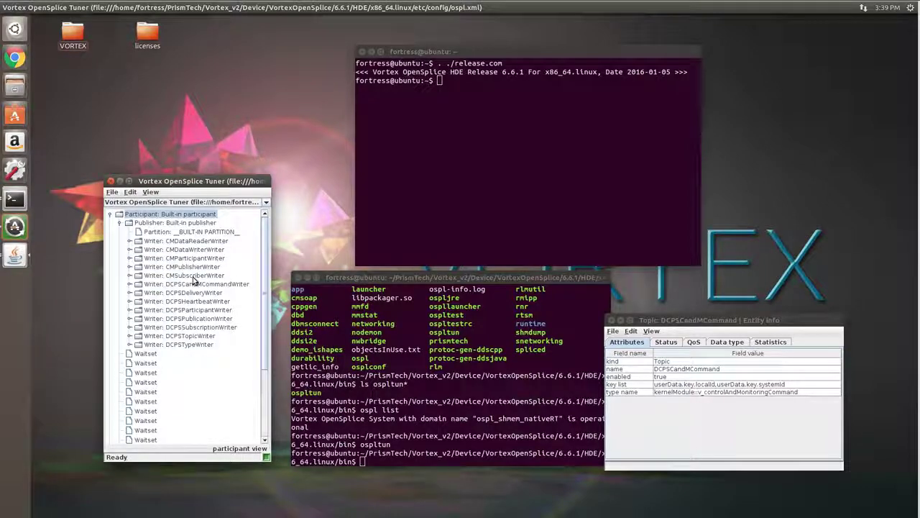
# - Collapse the built-in participant and expand the Vortex OpenSplice Tuner participant in the entity tree
pyautogui.click(121, 223)
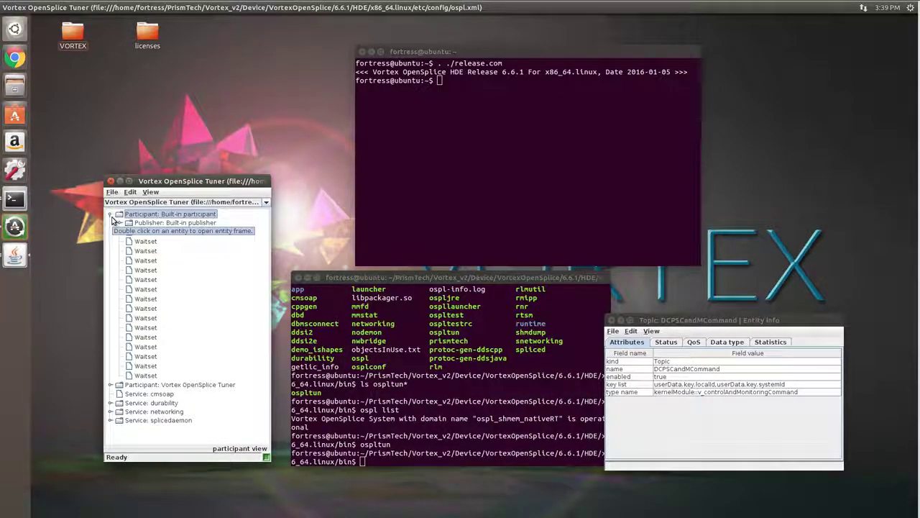
pyautogui.click(111, 214)
pyautogui.click(112, 223)
pyautogui.click(111, 223)
# - Create a reader named readerNEW under subscriberNEW for the CMDataReader topic
pyautogui.click(173, 231)
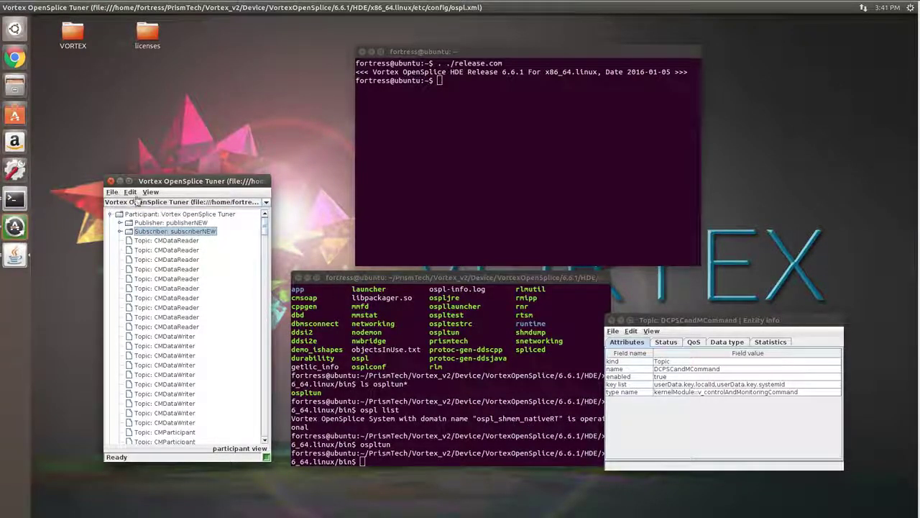
pyautogui.click(130, 191)
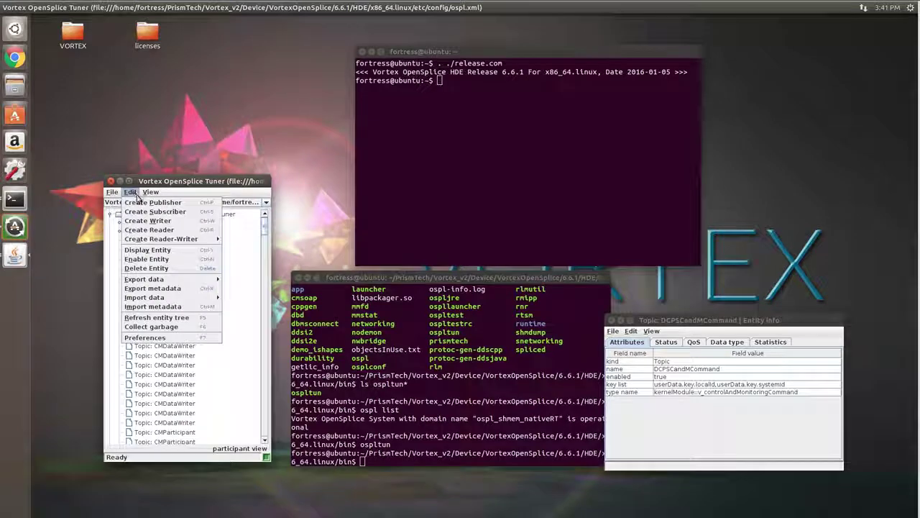
pyautogui.click(150, 230)
pyautogui.doubleClick(162, 205)
pyautogui.click(163, 206)
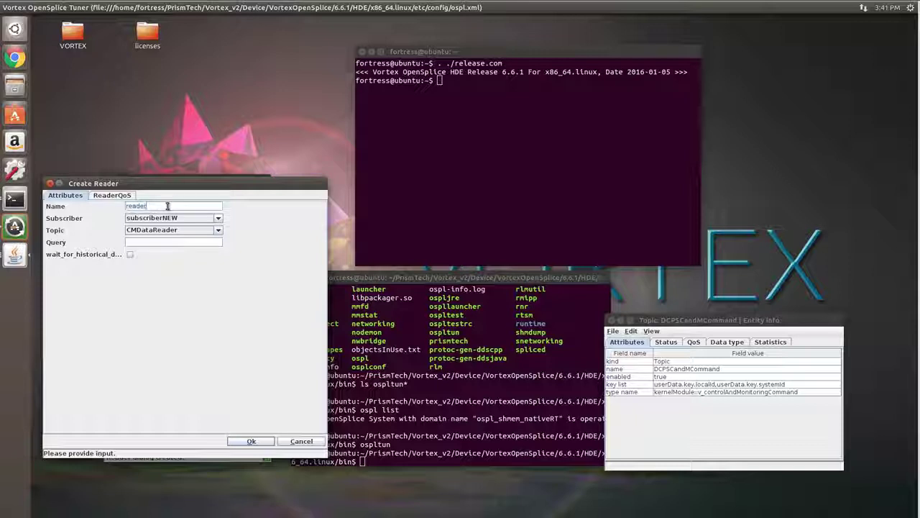
pyautogui.write('NEW')
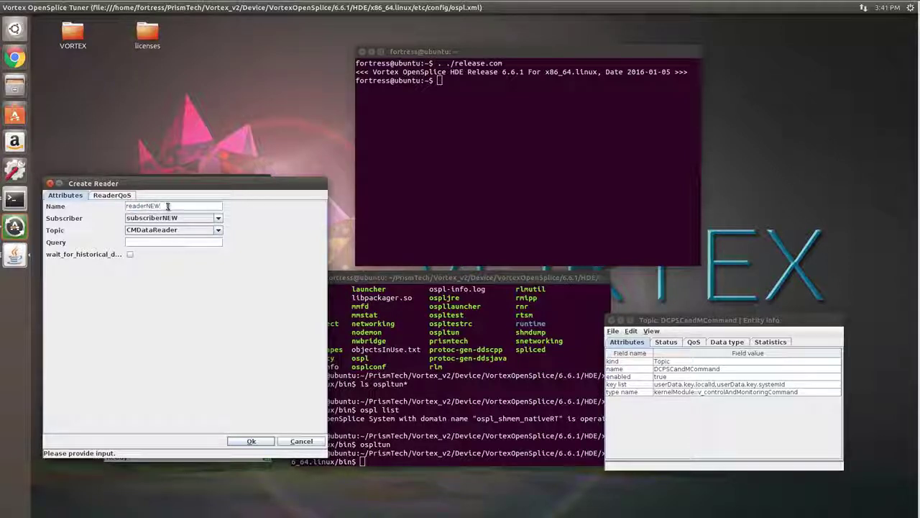
pyautogui.click(250, 441)
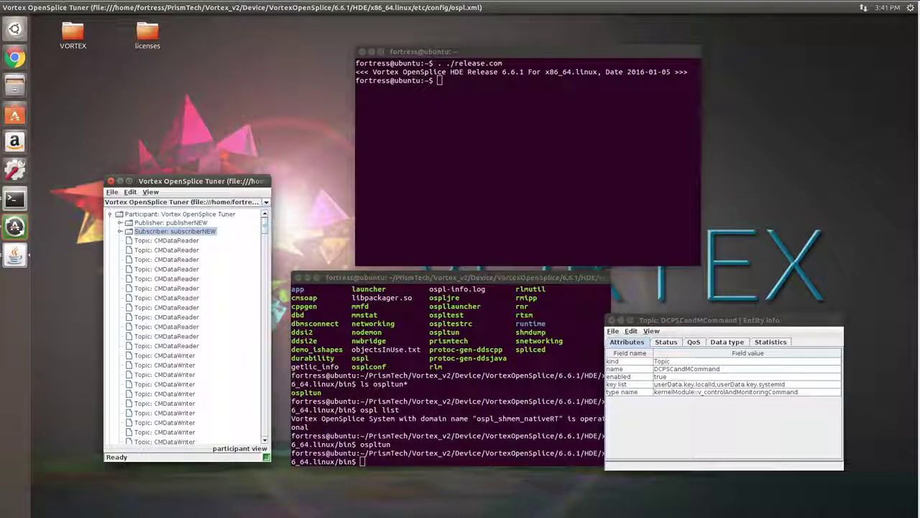
# - Expand subscriberNEW, open the entity info of its readerNEW data reader and move that window away from the tree
pyautogui.doubleClick(121, 235)
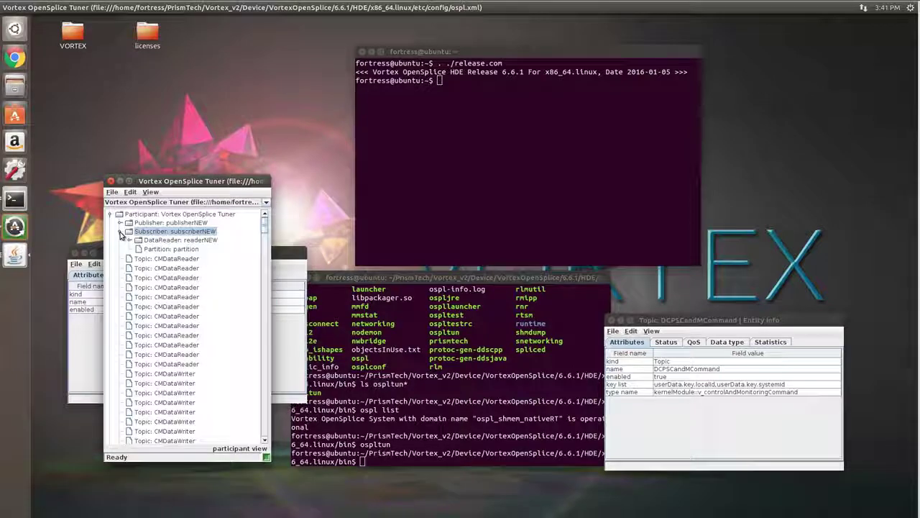
pyautogui.doubleClick(151, 240)
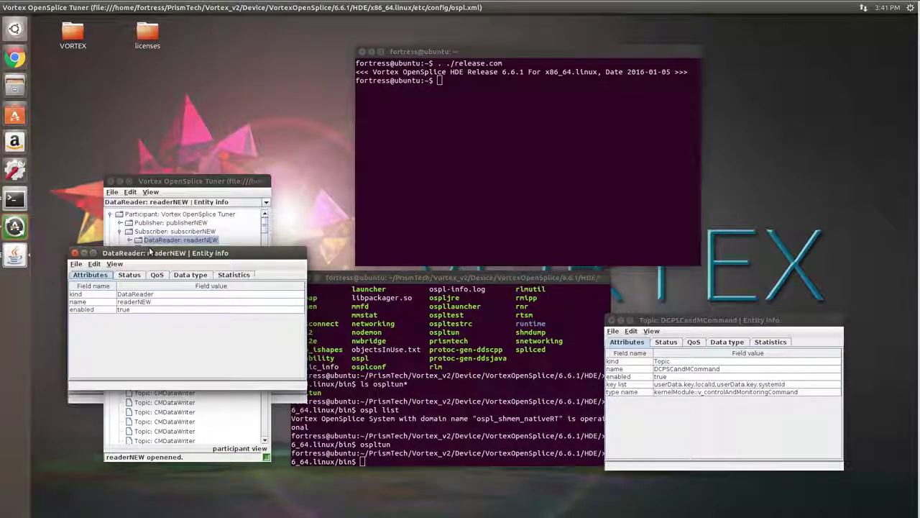
pyautogui.moveTo(205, 249); pyautogui.dragTo(548, 182)
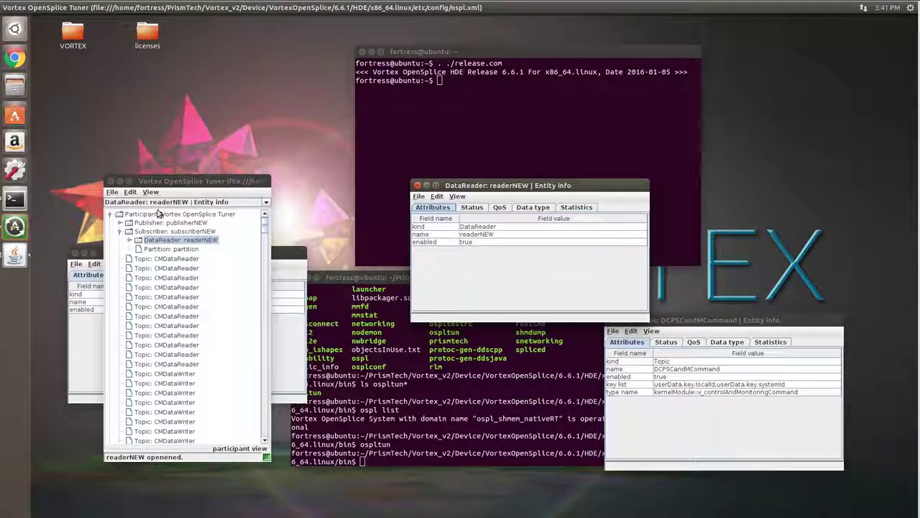
# - Collapse the Vortex OpenSplice Tuner participant and switch the entity tree to the Topic view
pyautogui.click(111, 214)
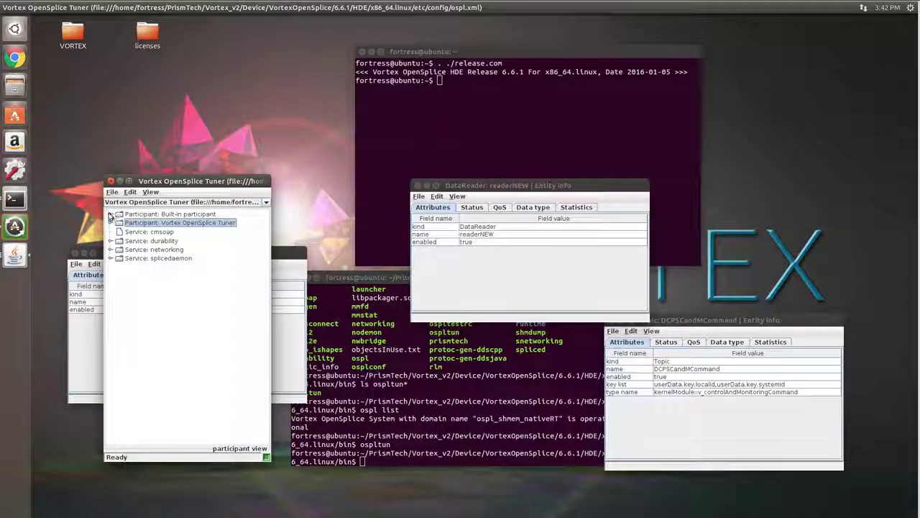
pyautogui.click(151, 192)
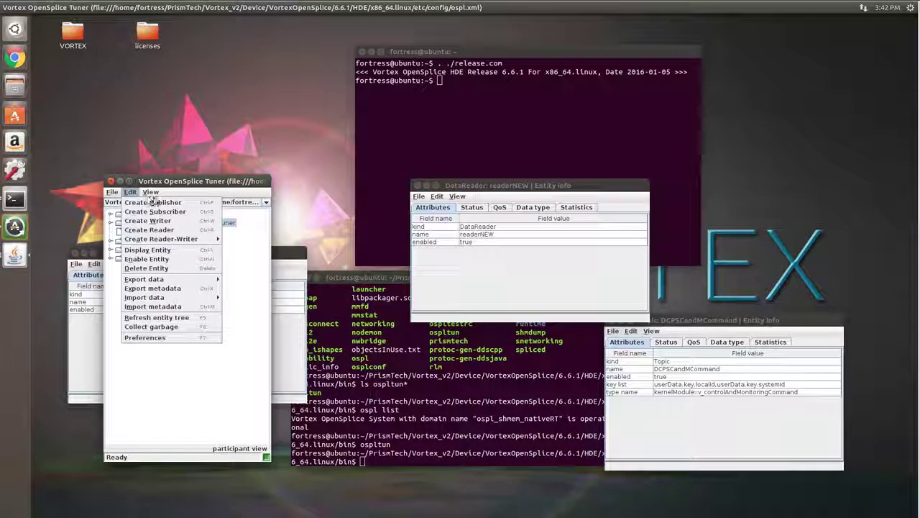
pyautogui.click(158, 211)
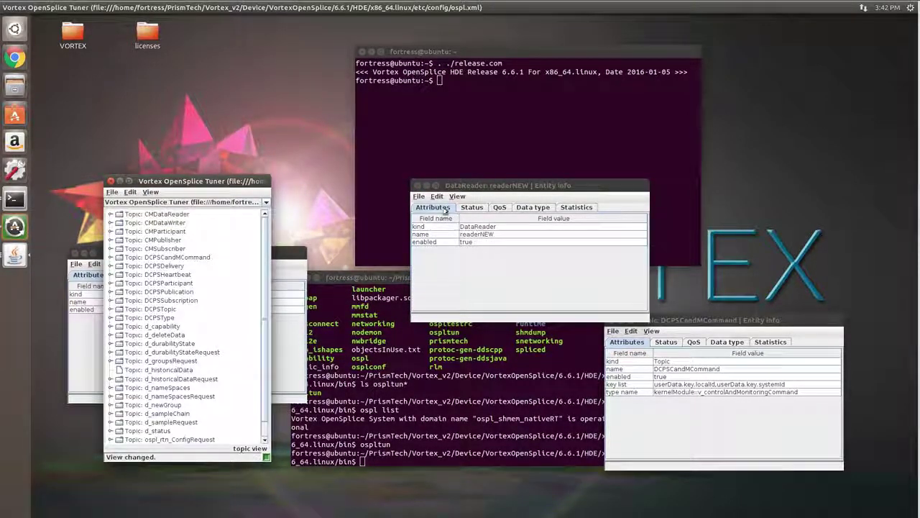
# - Move the readerNEW info window clear of the free terminal, and in that terminal go to $OSPL_HOME/examples/dcps and list its contents
pyautogui.moveTo(476, 185); pyautogui.dragTo(480, 312)
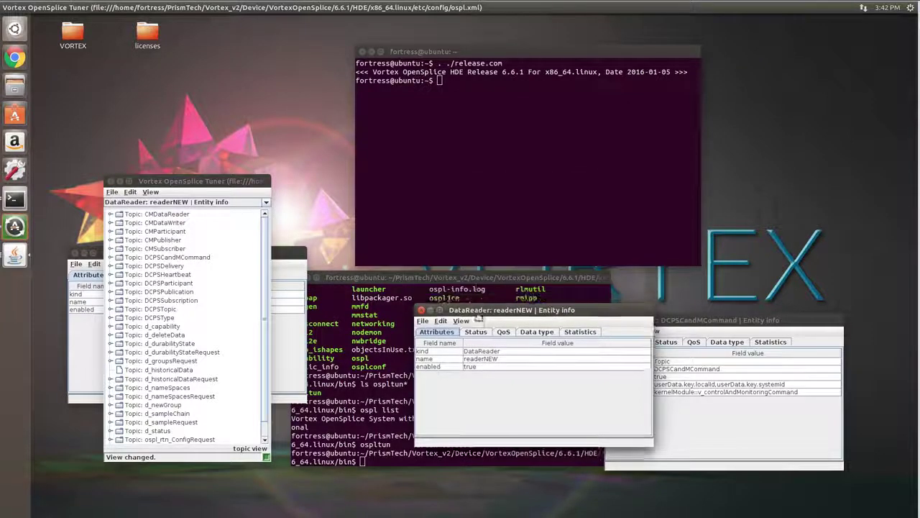
pyautogui.click(468, 150)
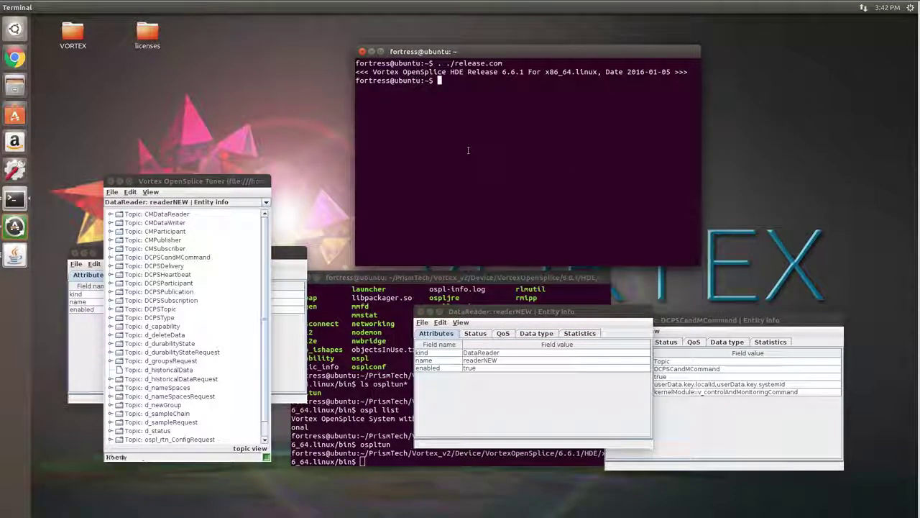
pyautogui.write('cd ')
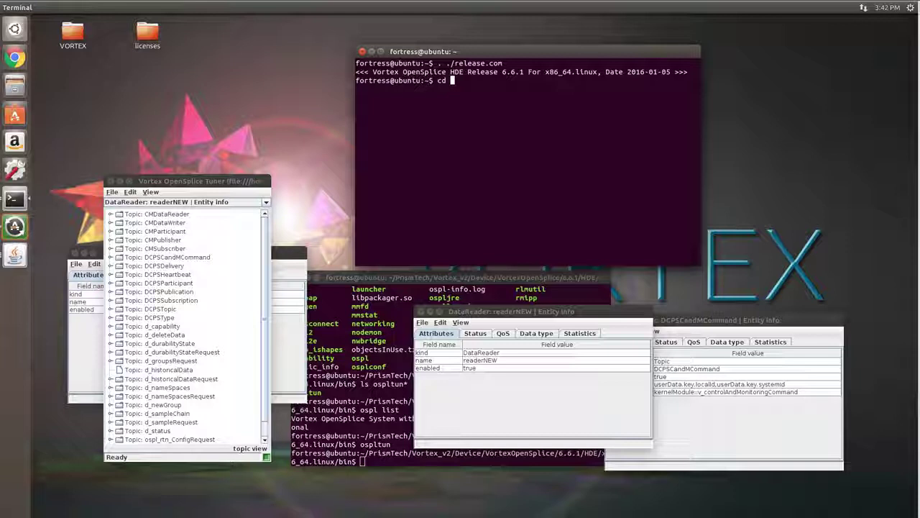
pyautogui.write('$OSPL_')
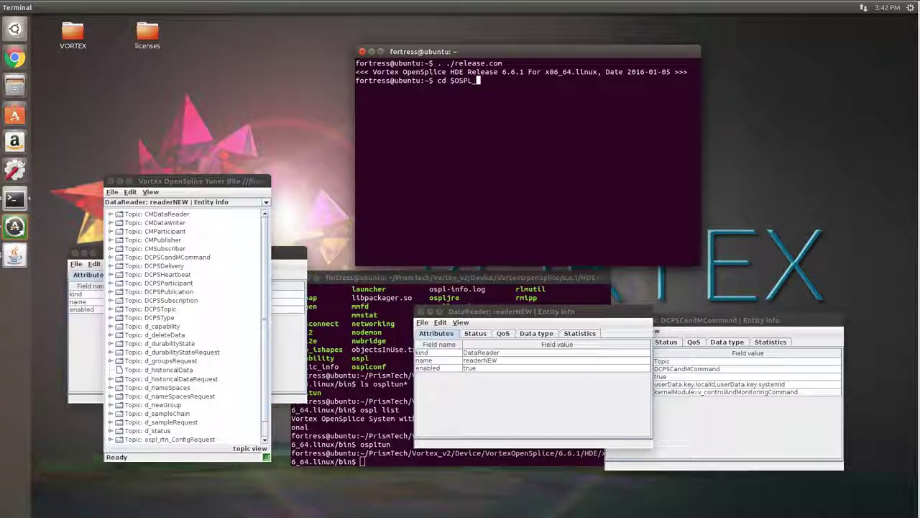
pyautogui.write('HOME')
pyautogui.press('Return')
pyautogui.write('cd examples/dcps/')
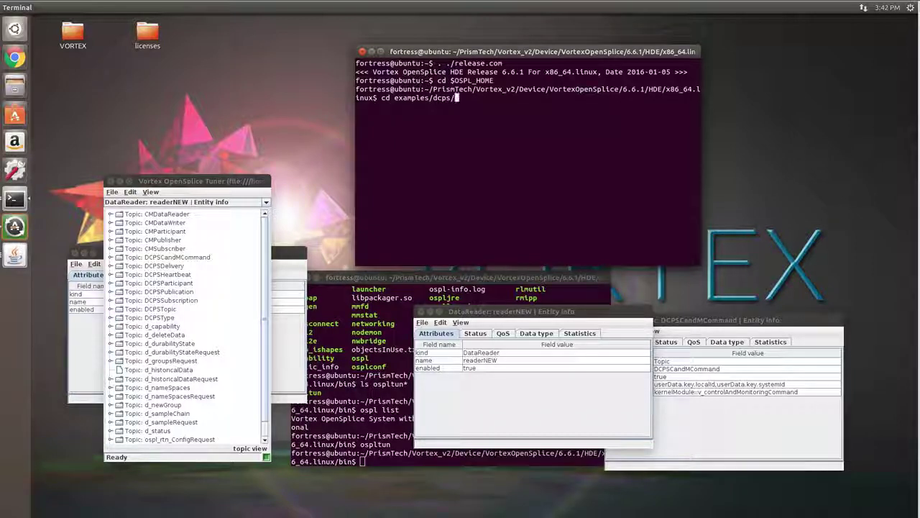
pyautogui.press('Return')
pyautogui.write('ls')
pyautogui.press('Return')
# - Enter the PingPong example directory, list its contents and change to its c/standalone subdirectory
pyautogui.write('cd ')
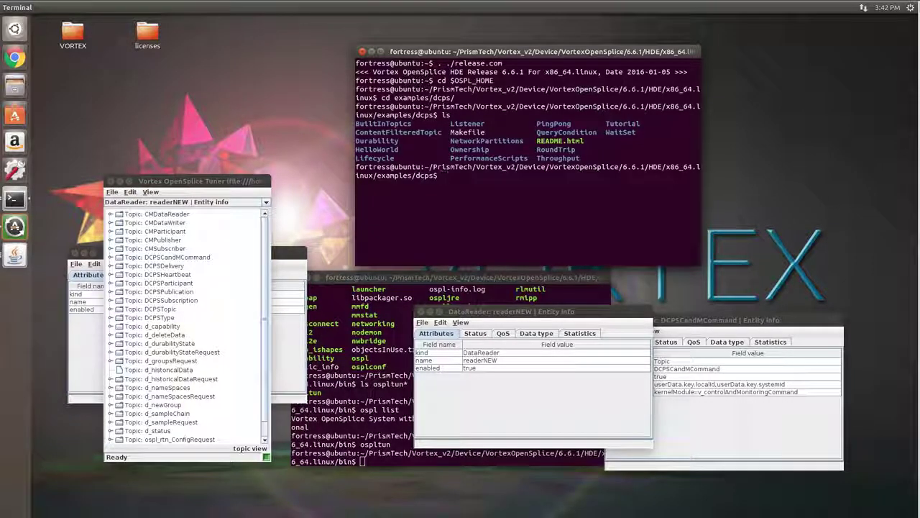
pyautogui.write('Pi')
pyautogui.press('Tab')
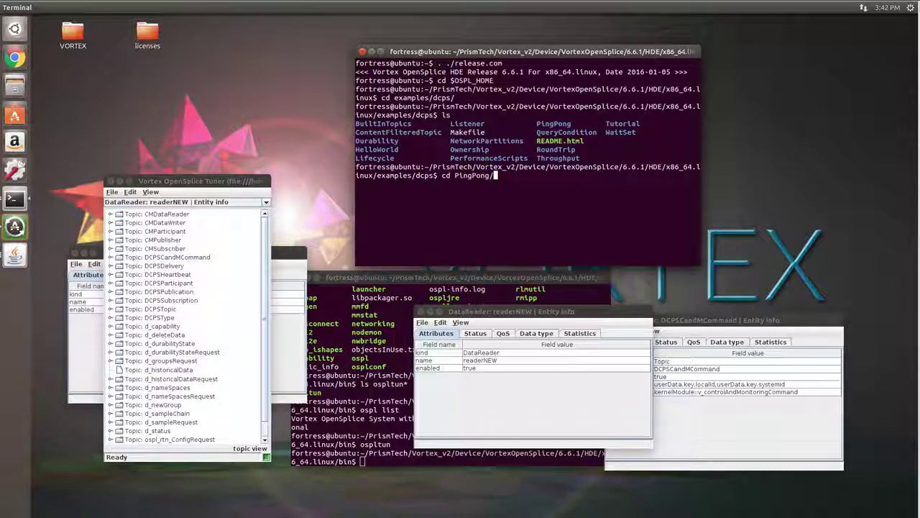
pyautogui.press('Return')
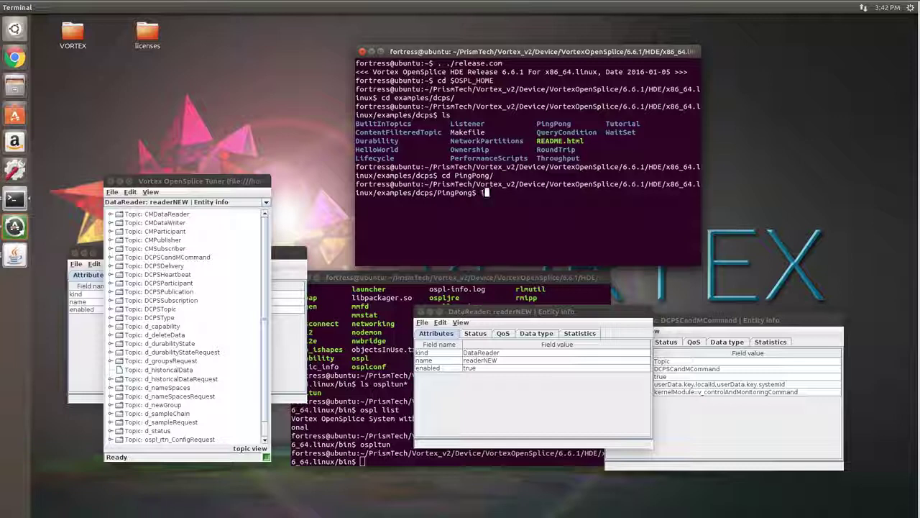
pyautogui.write('ls')
pyautogui.press('Return')
pyautogui.write('cd c')
pyautogui.press('Return')
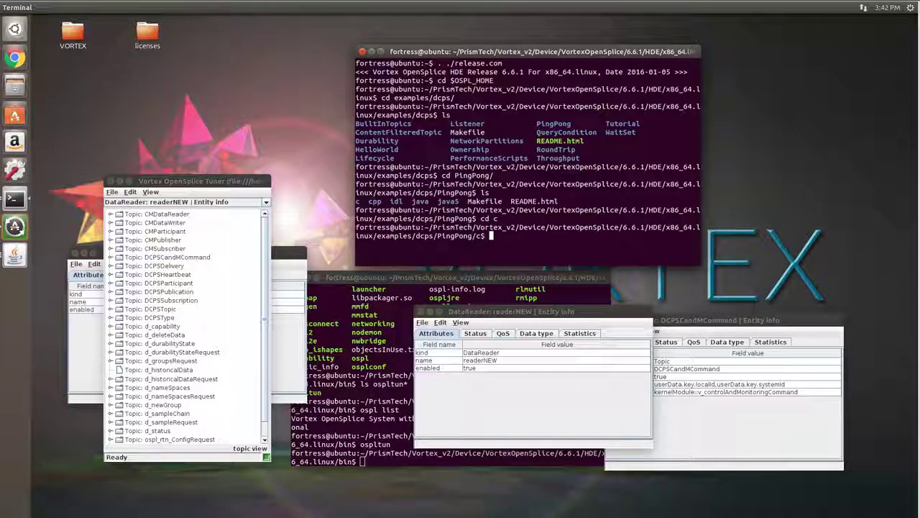
pyautogui.write('cd standalone/')
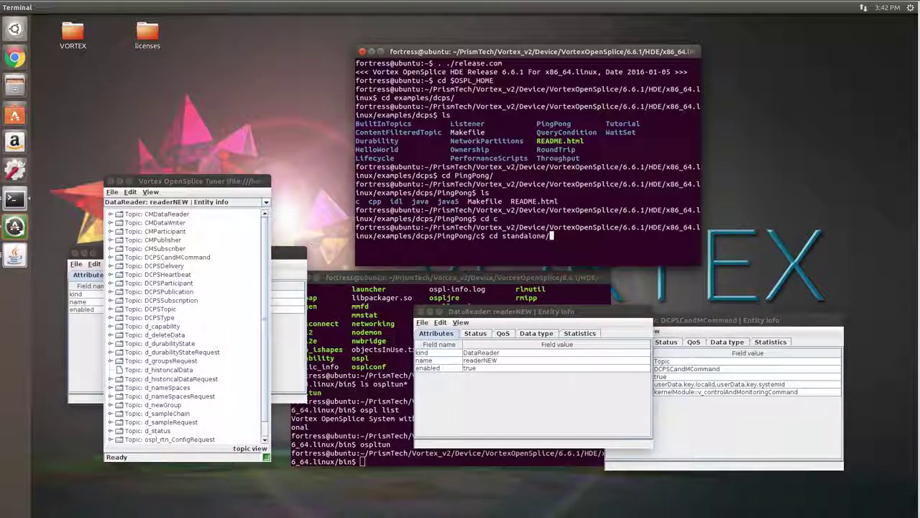
pyautogui.press('Return')
# - Enlarge the Tuner window upward and start the standalone PingPong example with ./RUN in the terminal
pyautogui.write('./RUN')
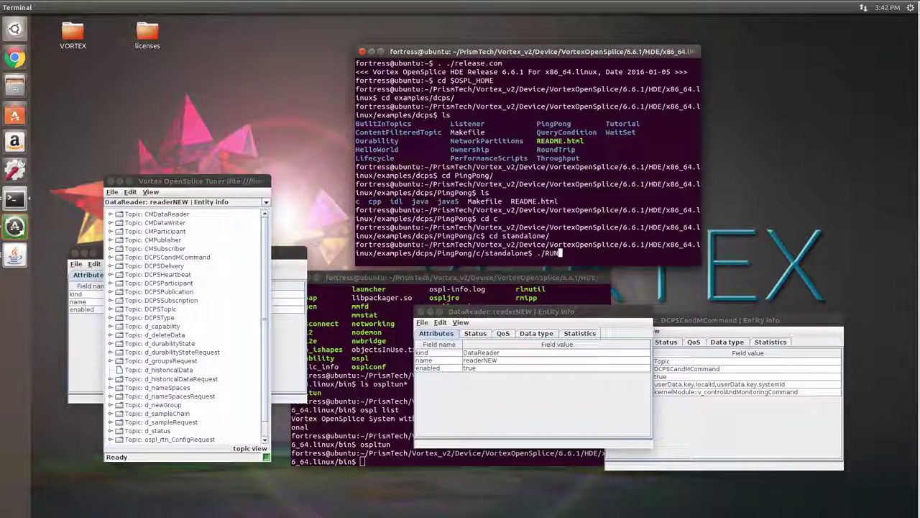
pyautogui.moveTo(230, 177); pyautogui.dragTo(238, 33)
pyautogui.click(579, 253)
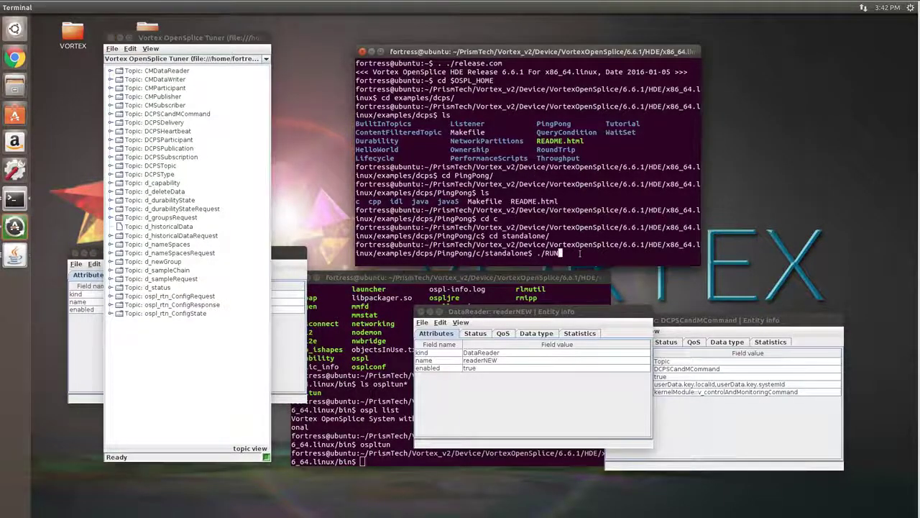
pyautogui.press('Return')
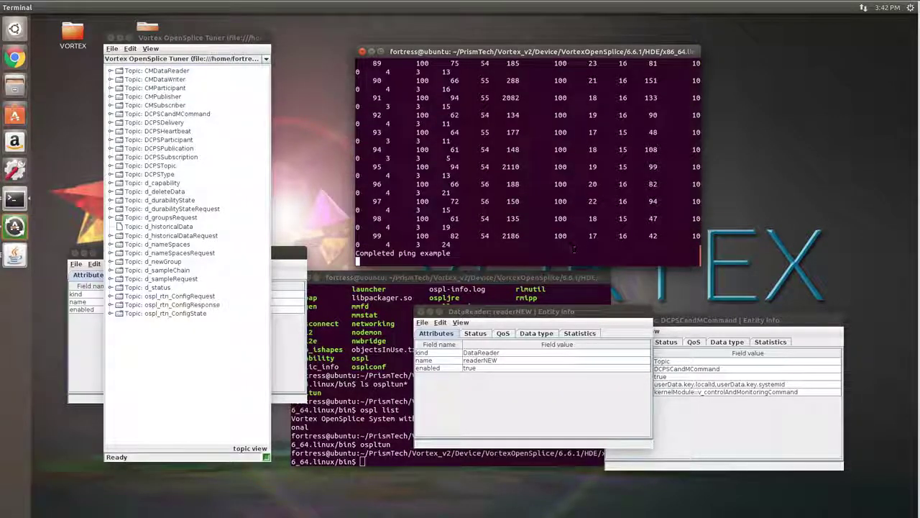
# - Refresh the Tuner's entity tree to load the PingPong topics and select PP_string_topic
pyautogui.click(194, 357)
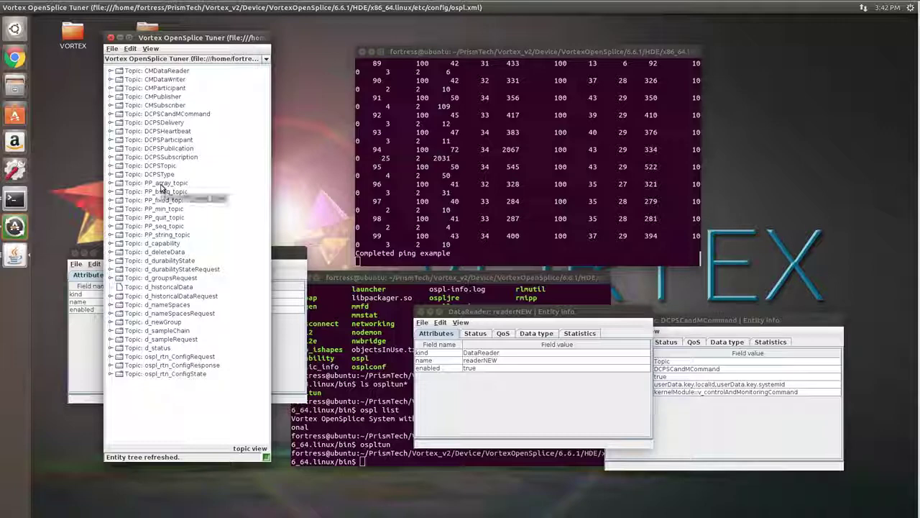
pyautogui.click(158, 236)
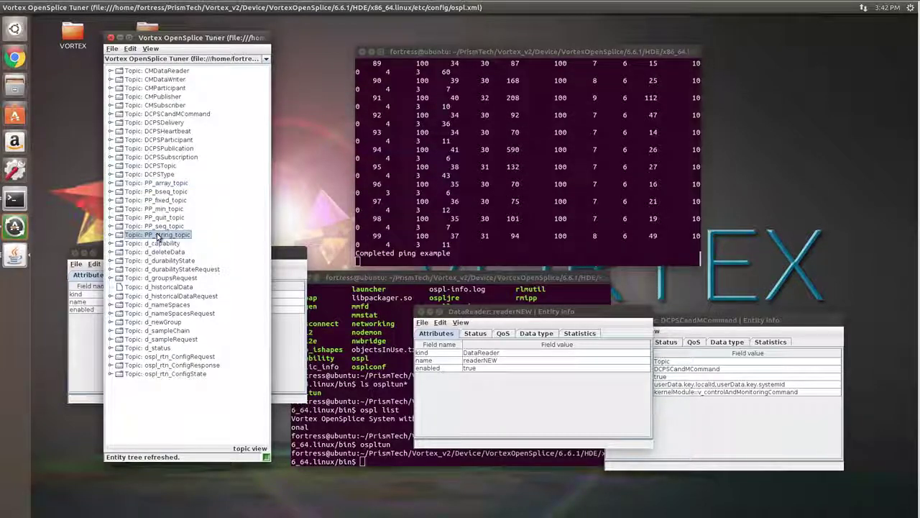